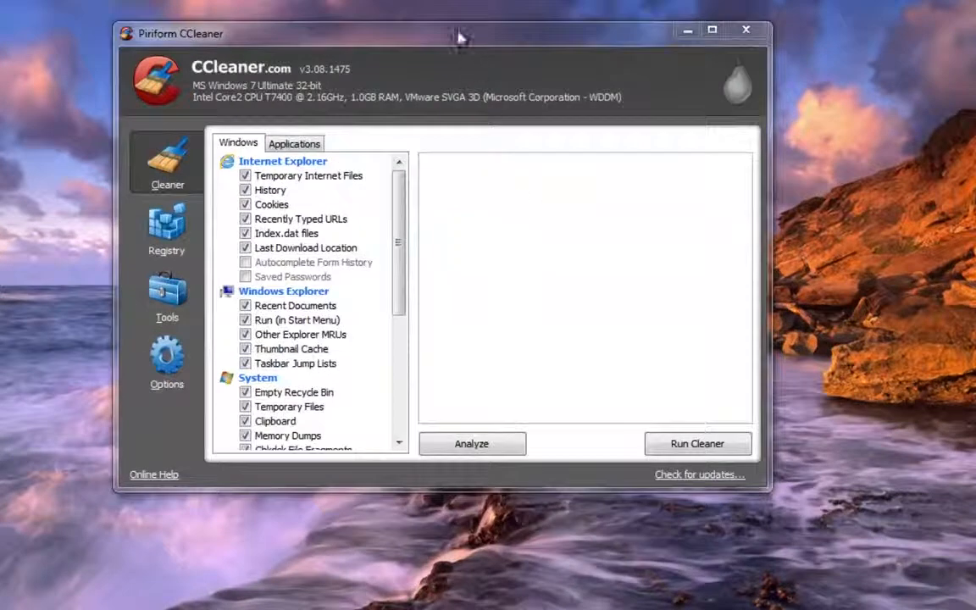
Review which cleaning items are selected for Windows and for the installed applications
drag(458, 37, 475, 53)
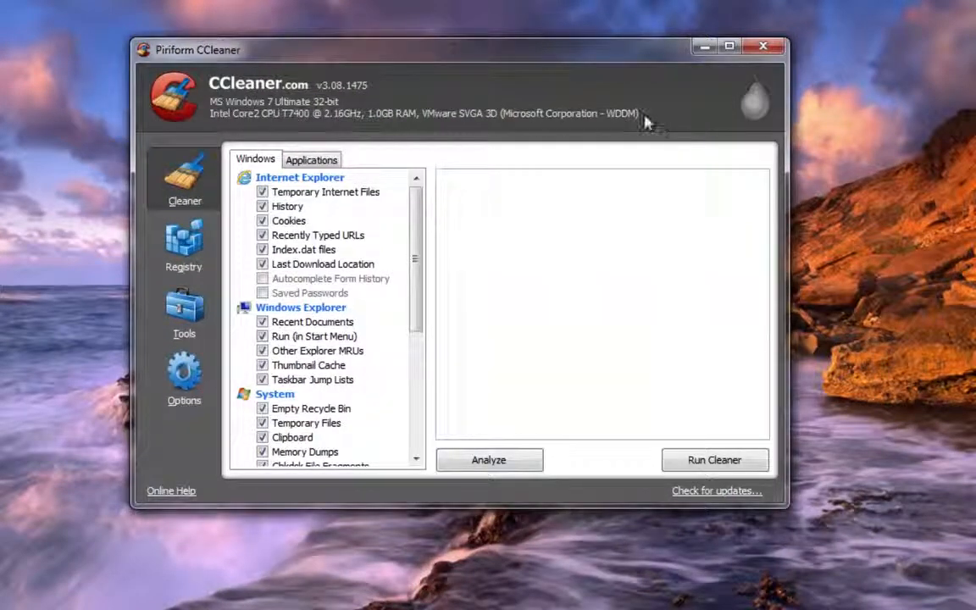
click(263, 207)
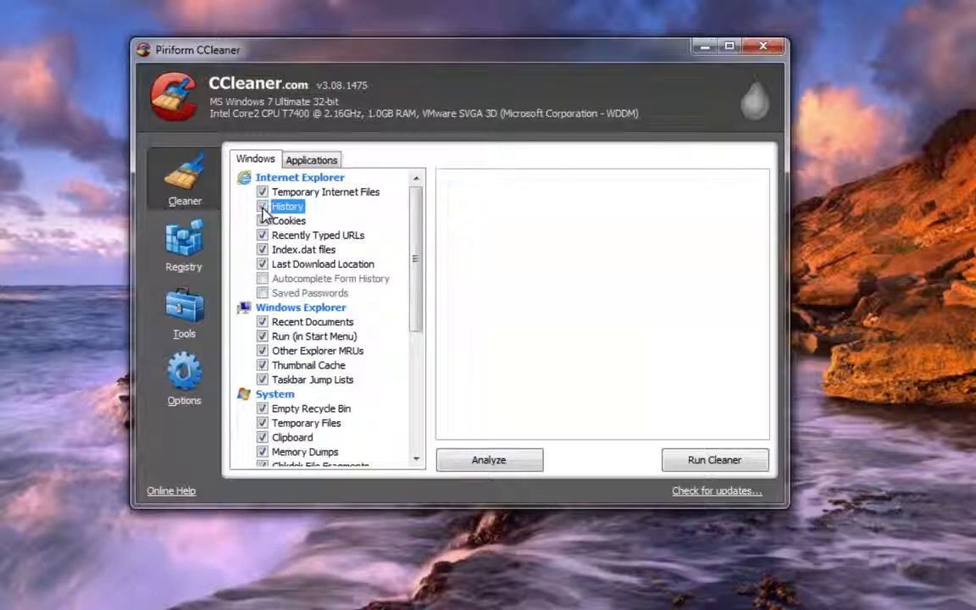
drag(412, 233, 413, 289)
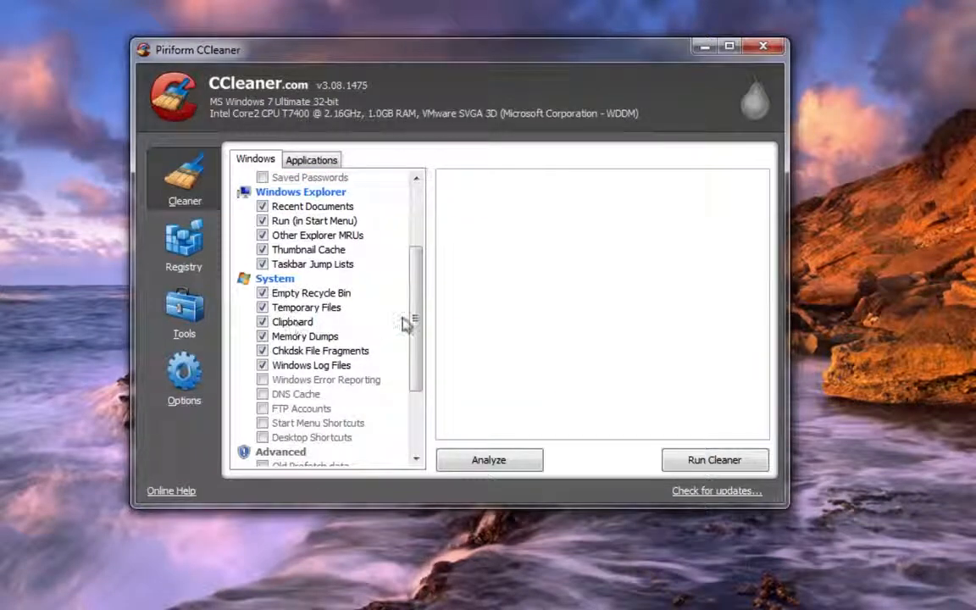
drag(413, 307, 409, 247)
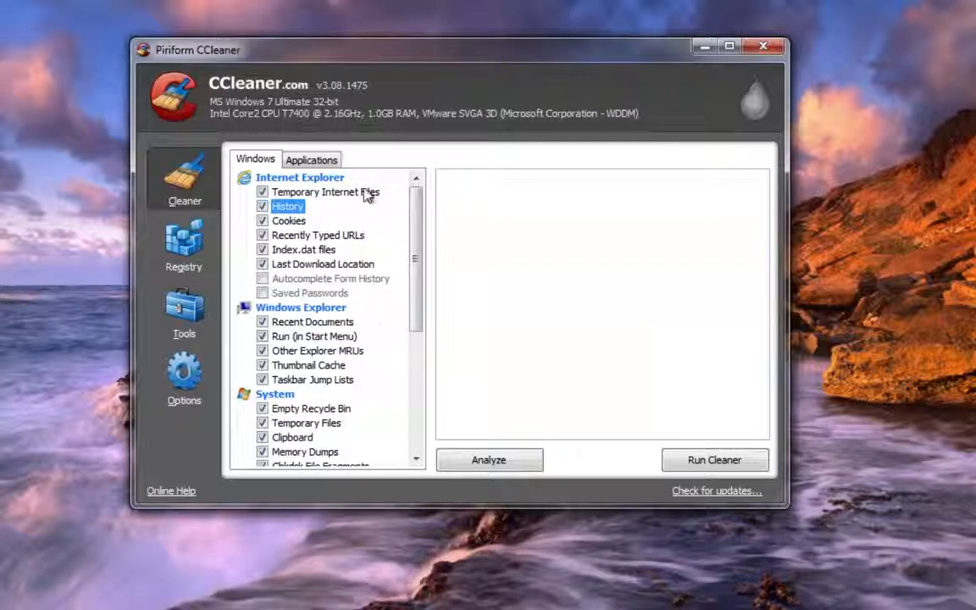
click(294, 158)
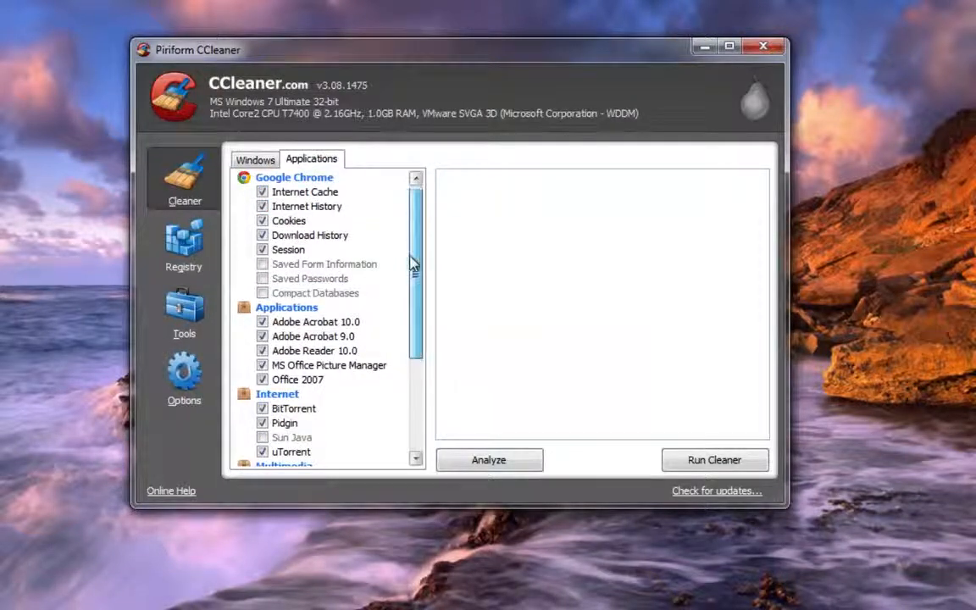
scroll(406, 332, down, 4)
scroll(405, 206, up, 4)
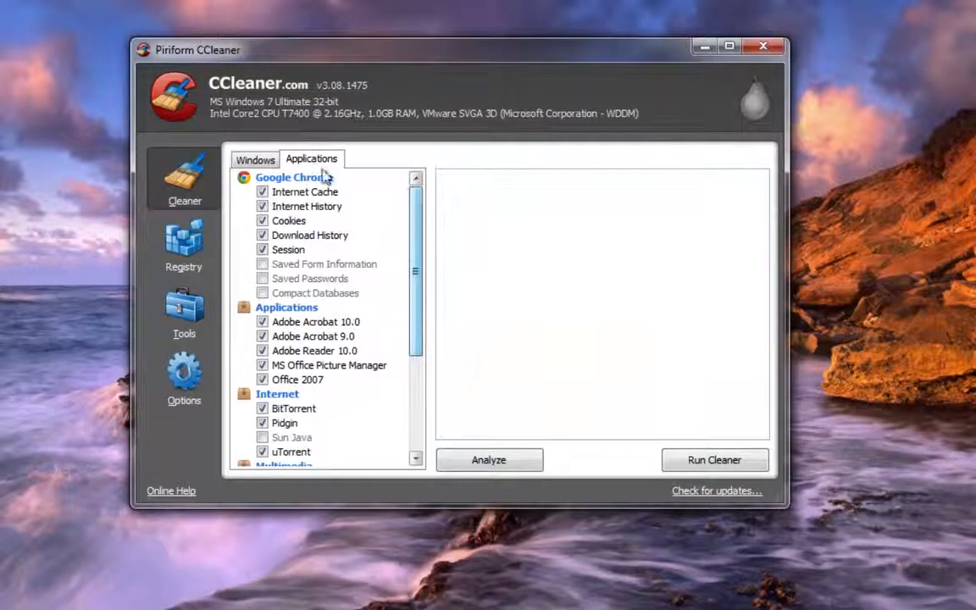
click(254, 160)
Enable saving all settings to an INI file in the advanced options and return to the Cleaner view
click(188, 227)
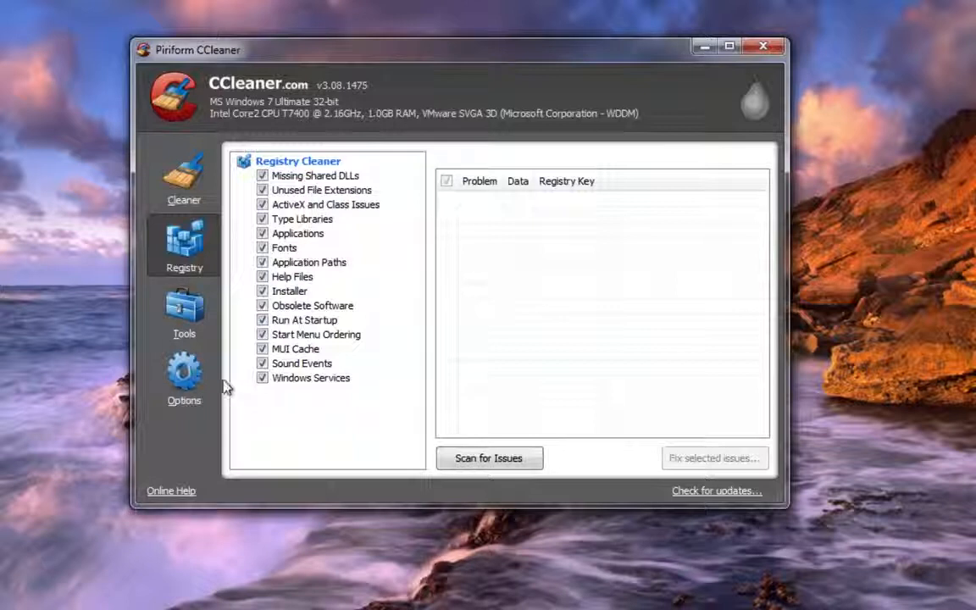
click(196, 383)
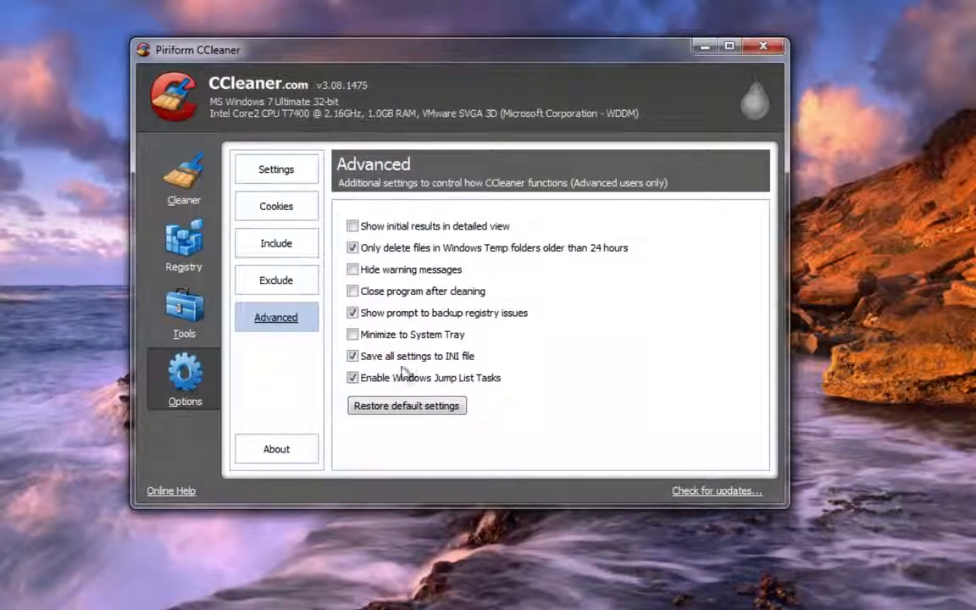
click(352, 357)
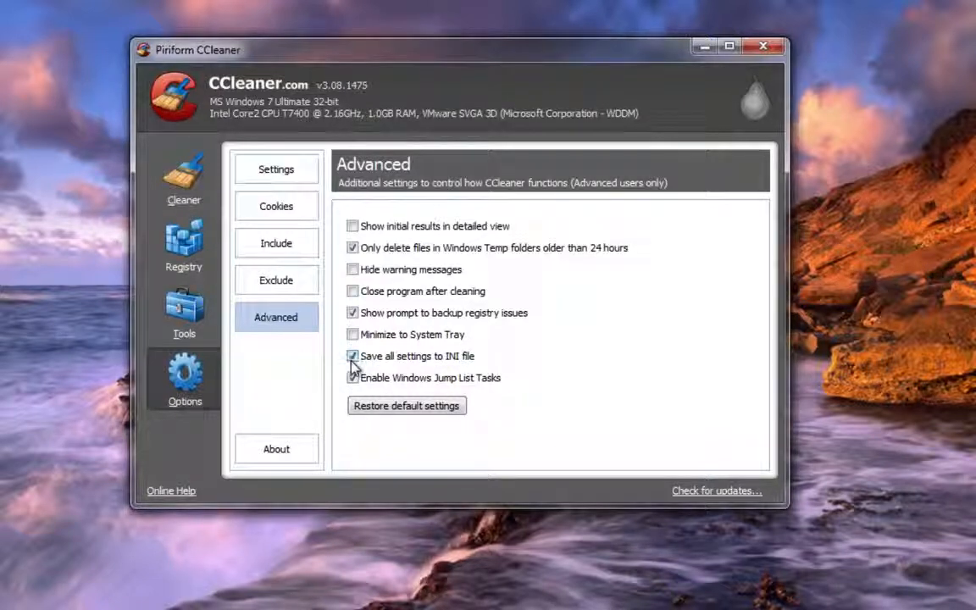
click(174, 173)
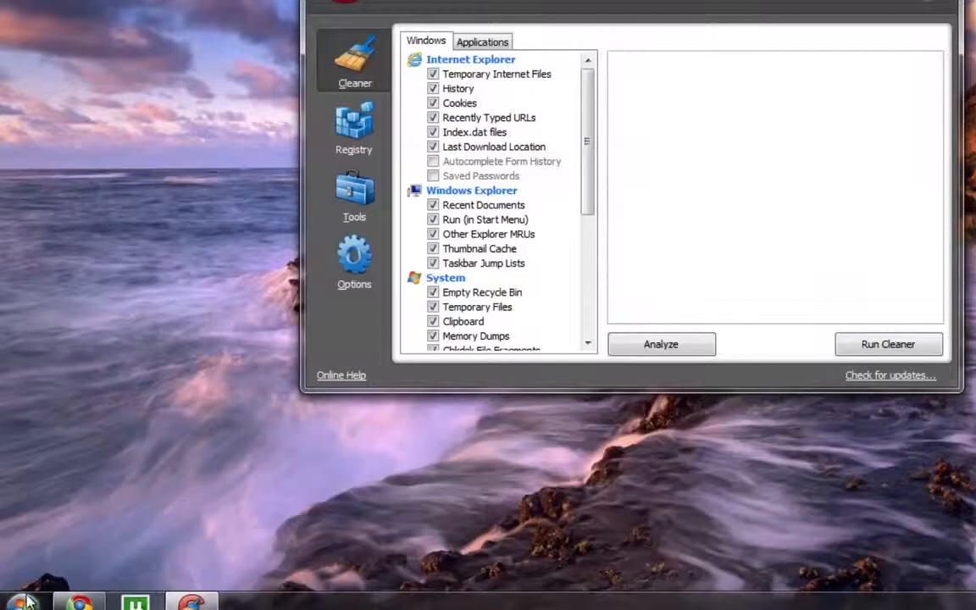
Open Windows Task Scheduler from the system tools among the installed accessories
click(25, 601)
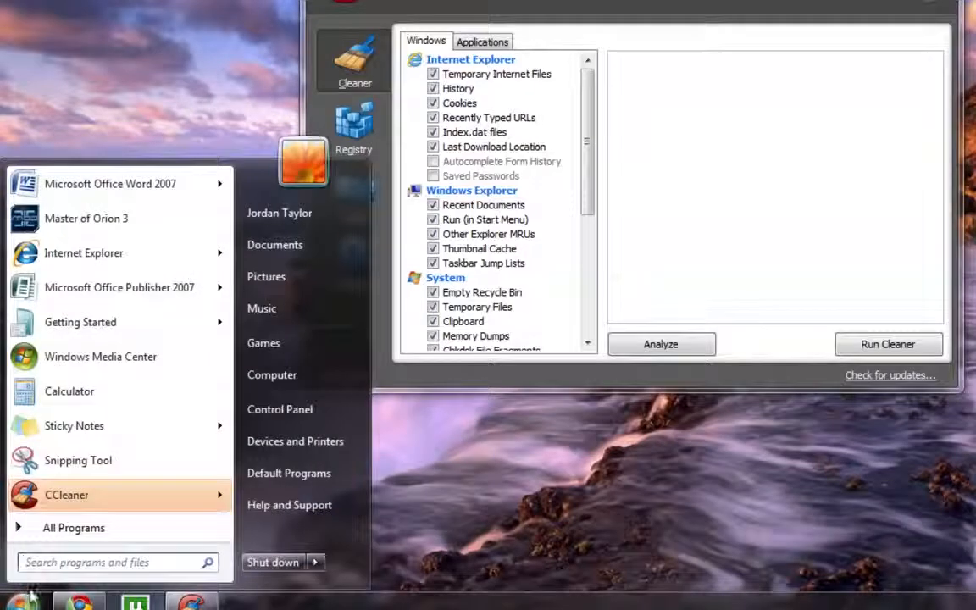
click(72, 529)
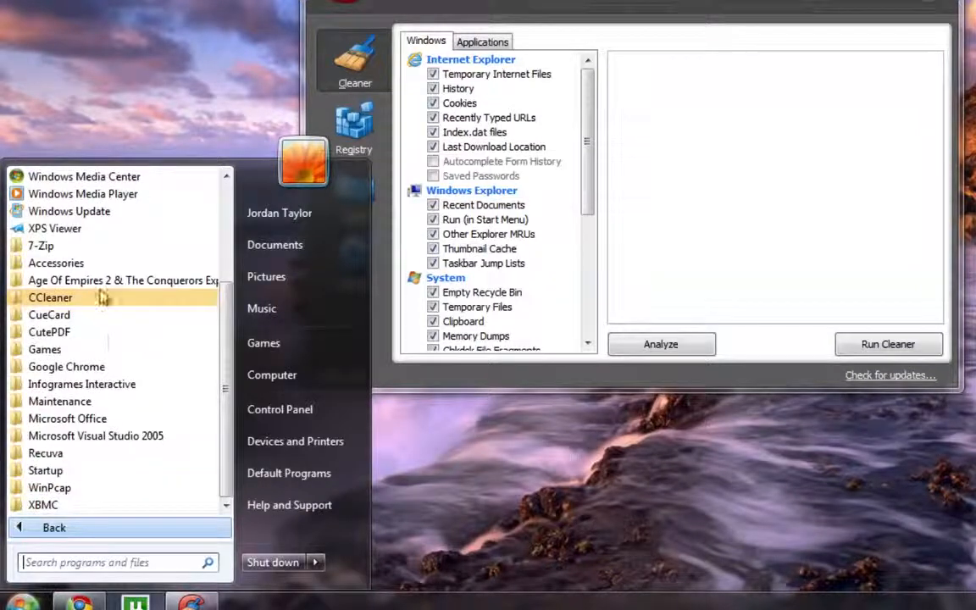
click(56, 265)
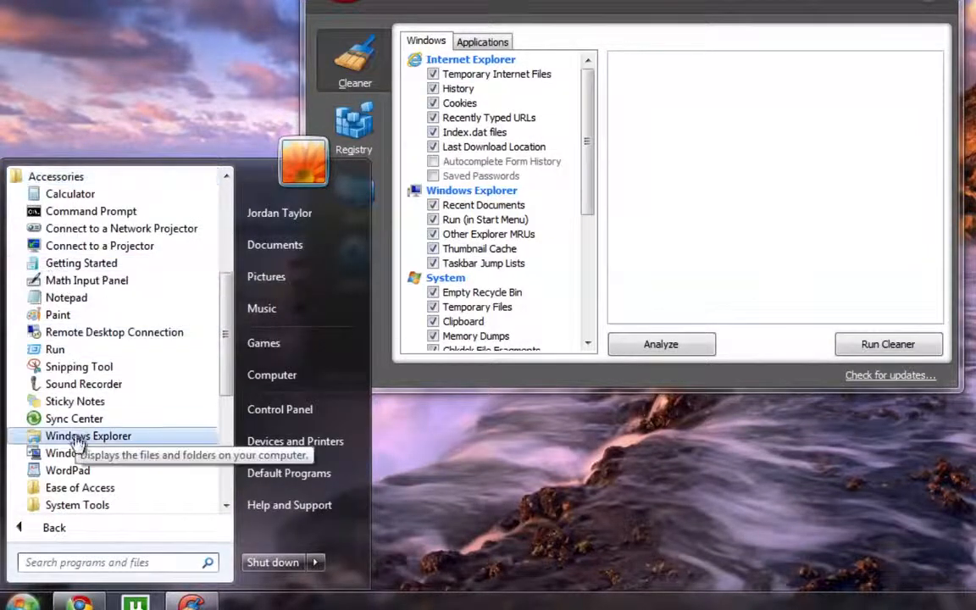
click(66, 506)
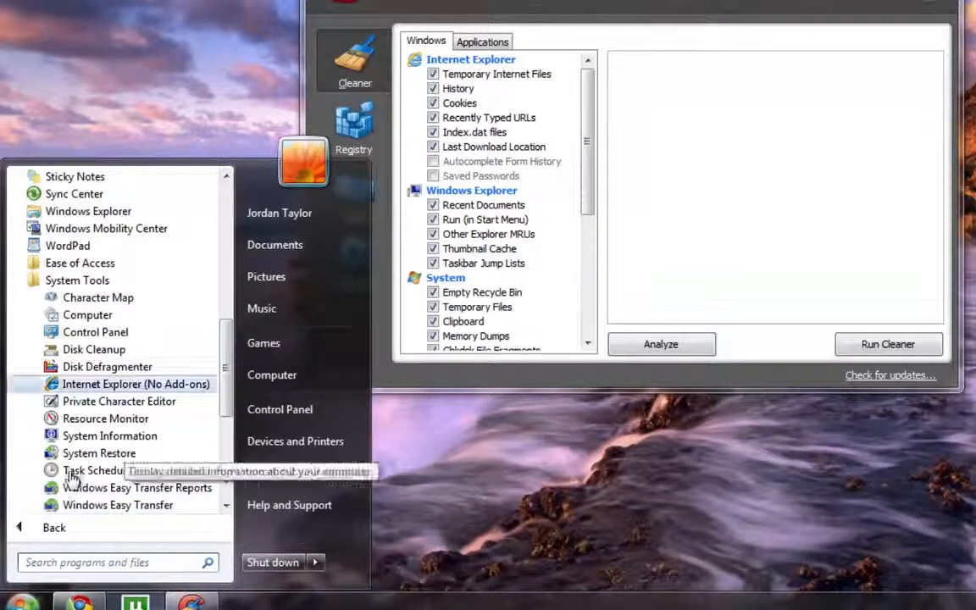
click(83, 476)
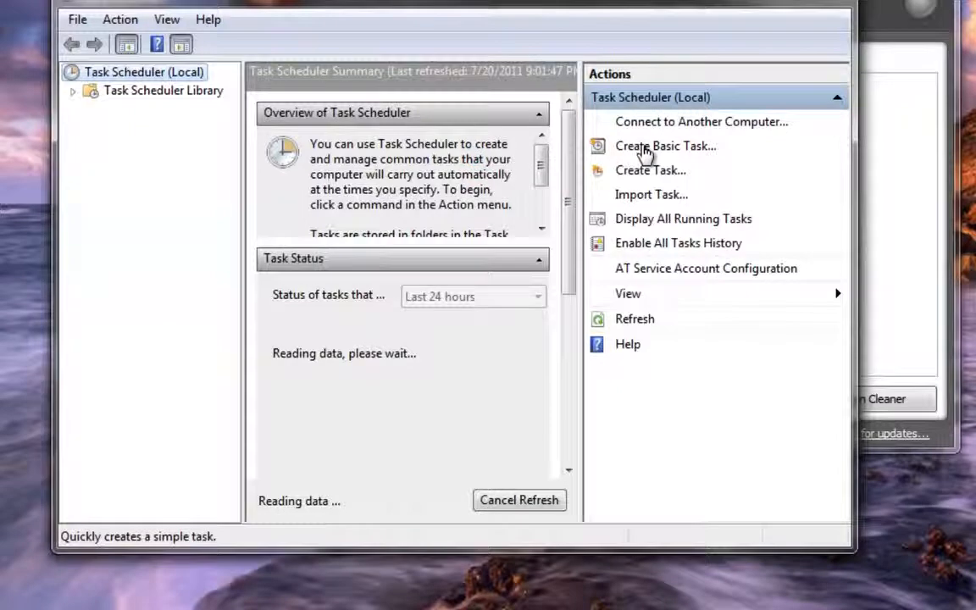
Start a new basic task and name it ccleaner
click(644, 148)
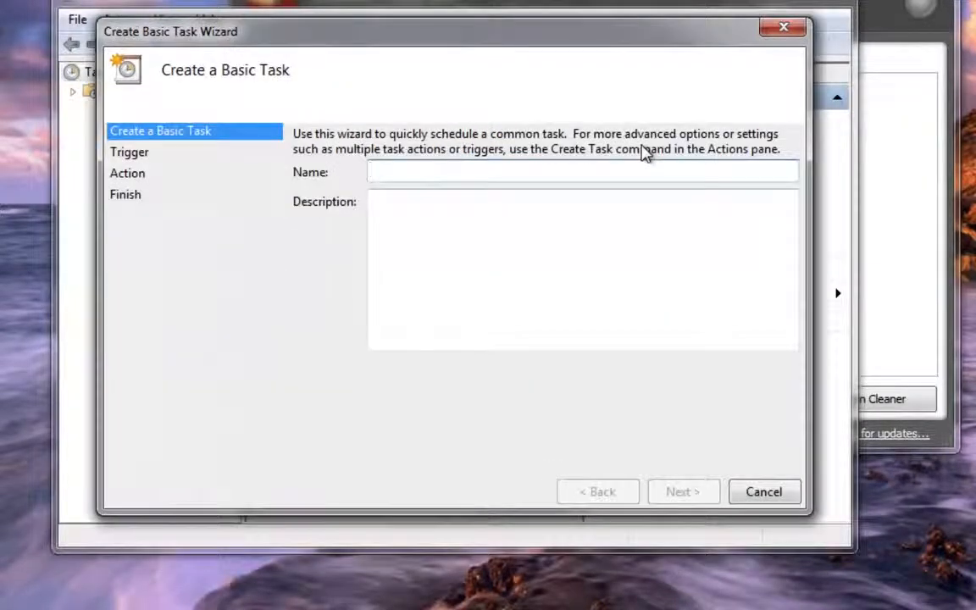
text(ccleaner)
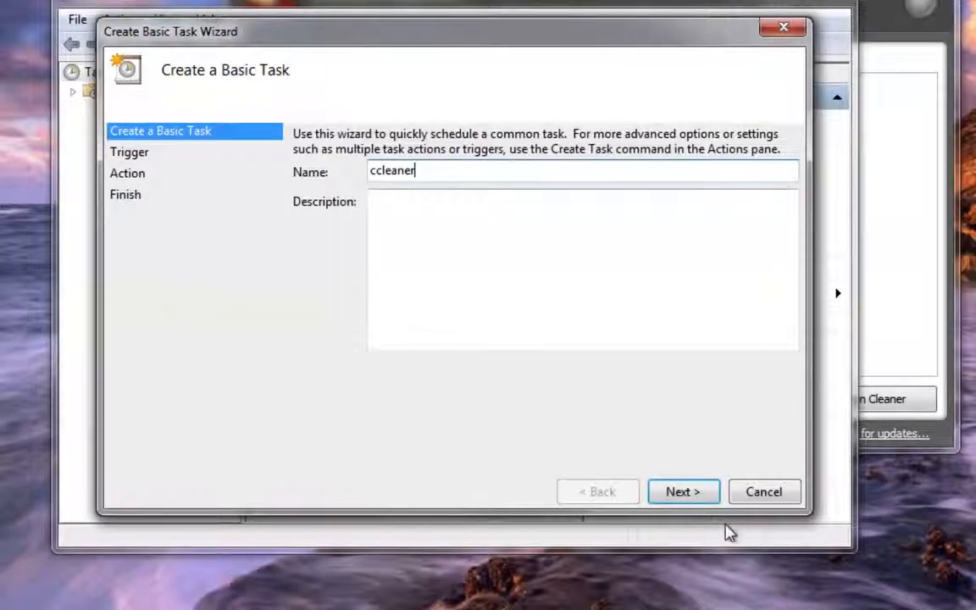
click(697, 498)
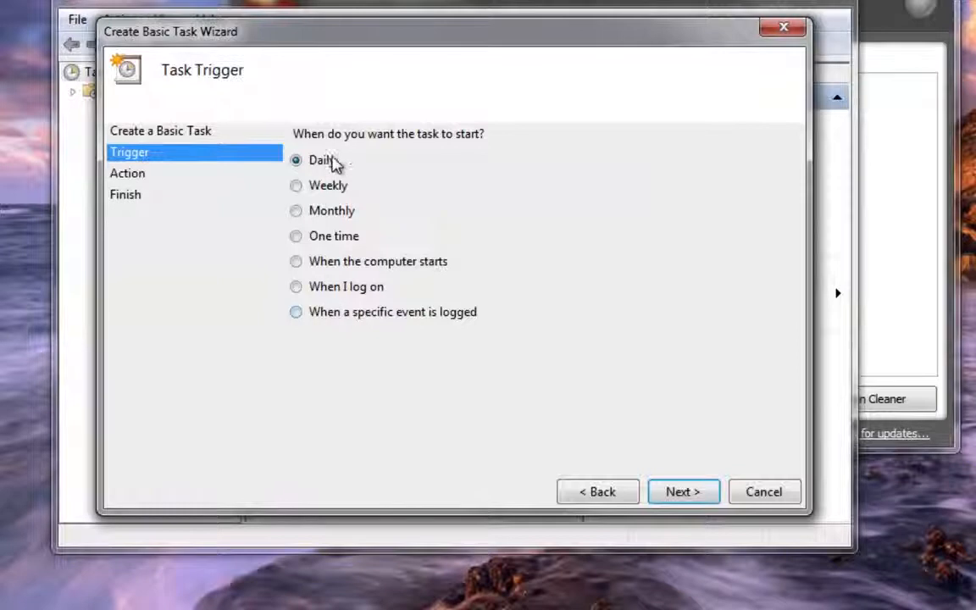
Schedule the task daily with a start time of 2:00:00 AM, recurring every 1 day
click(680, 491)
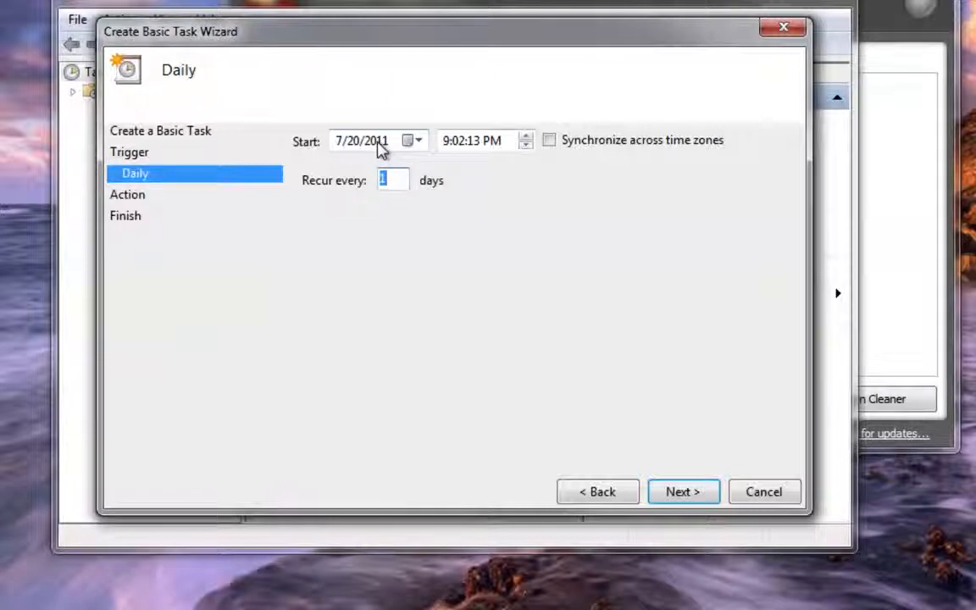
click(453, 144)
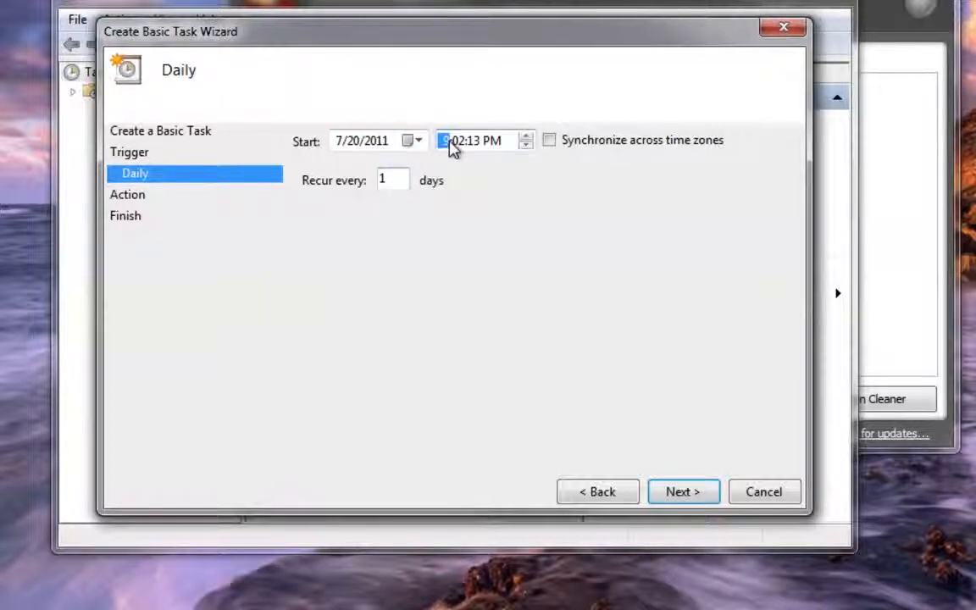
text(20000a)
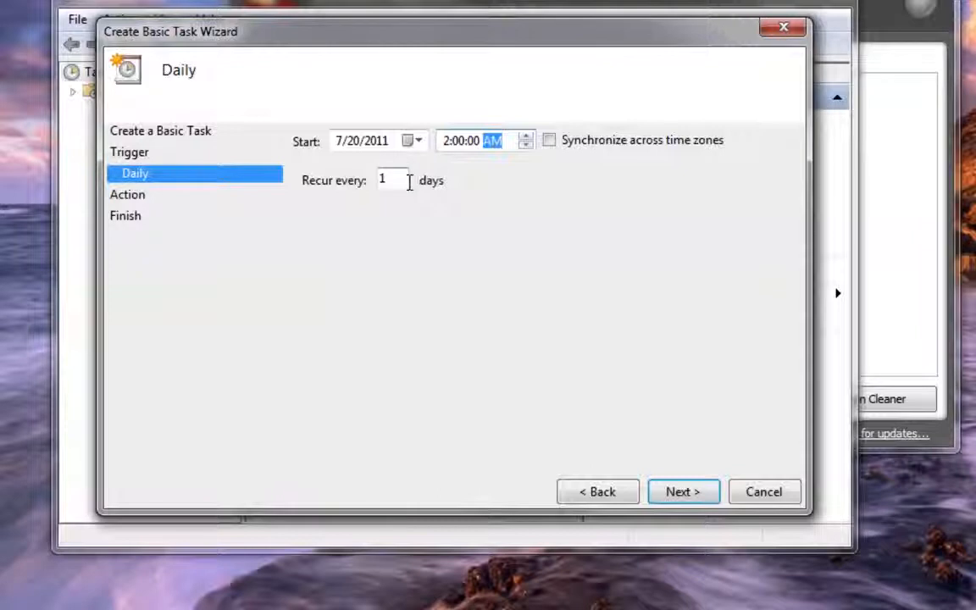
click(660, 492)
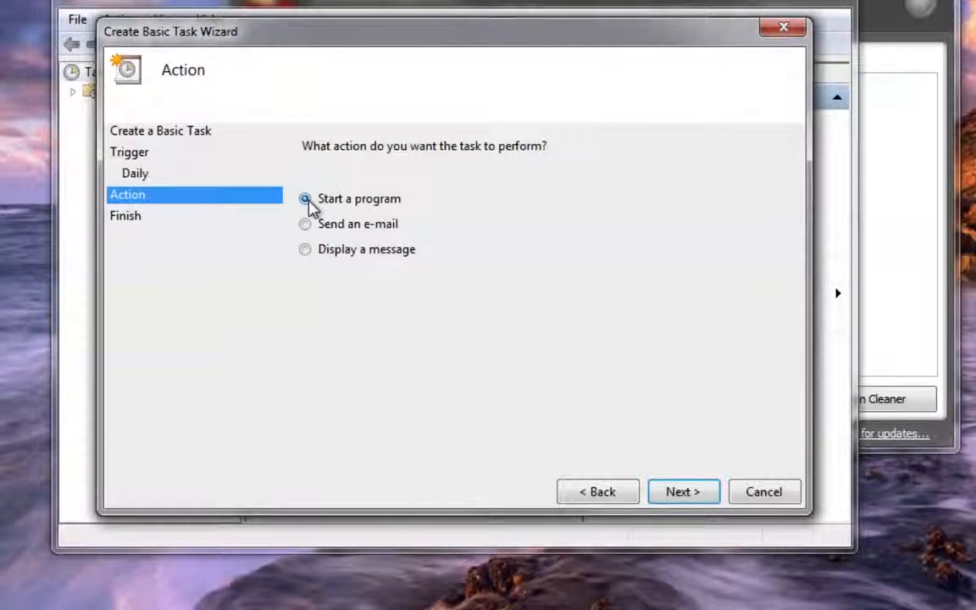
Make the task start a program, choosing the CCleaner application from C:\Program Files\CCleaner
click(686, 492)
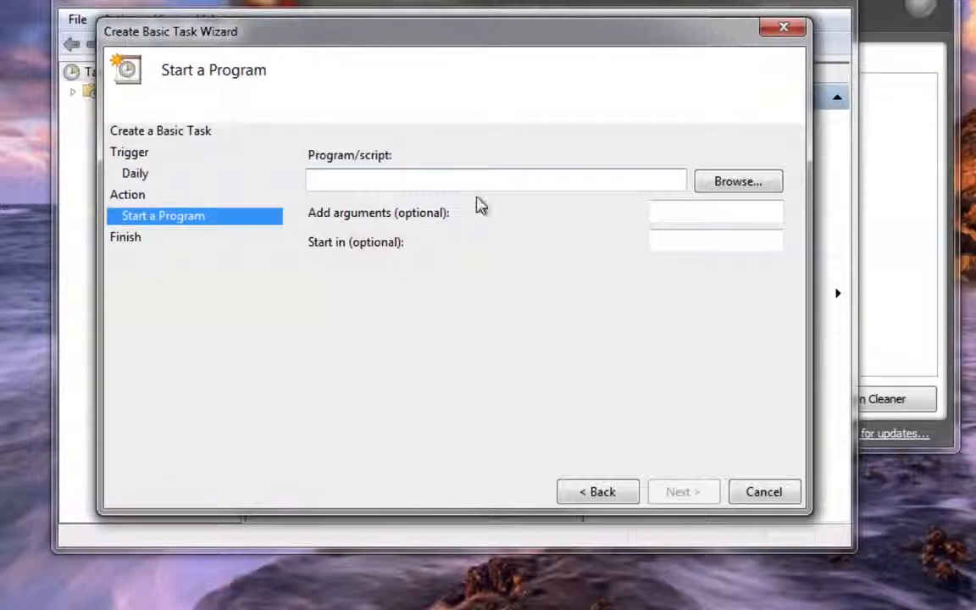
click(728, 189)
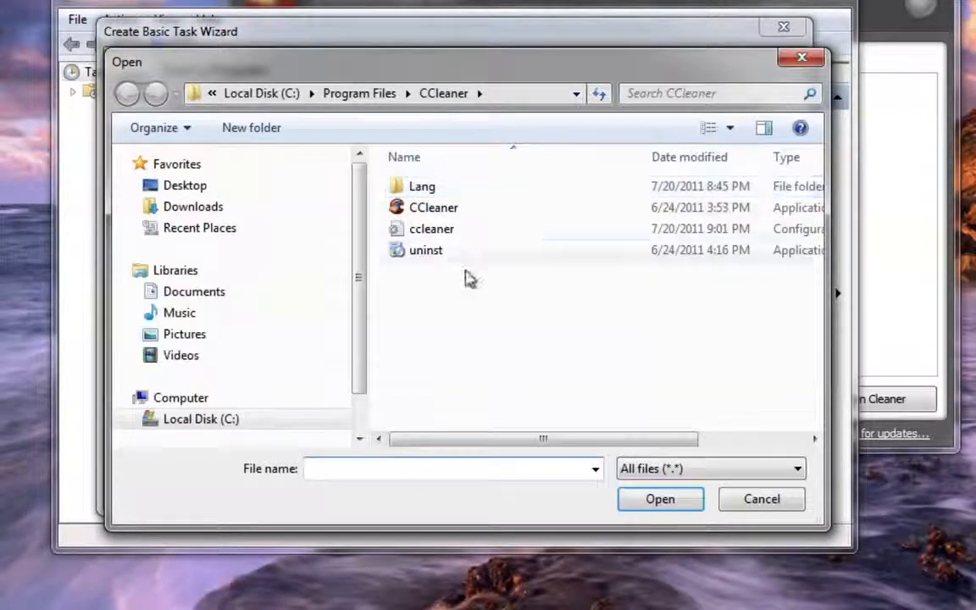
drag(355, 277, 355, 304)
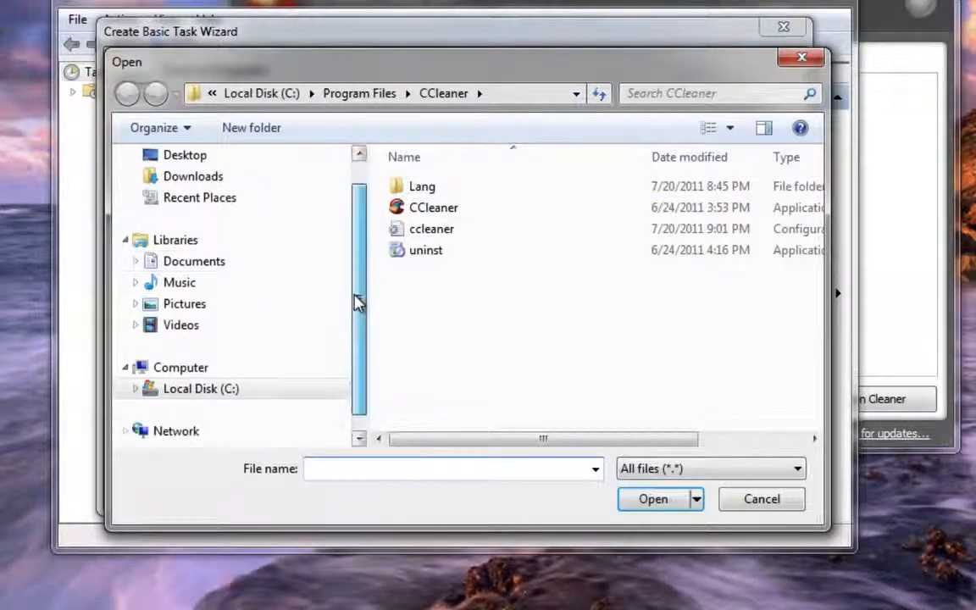
click(135, 390)
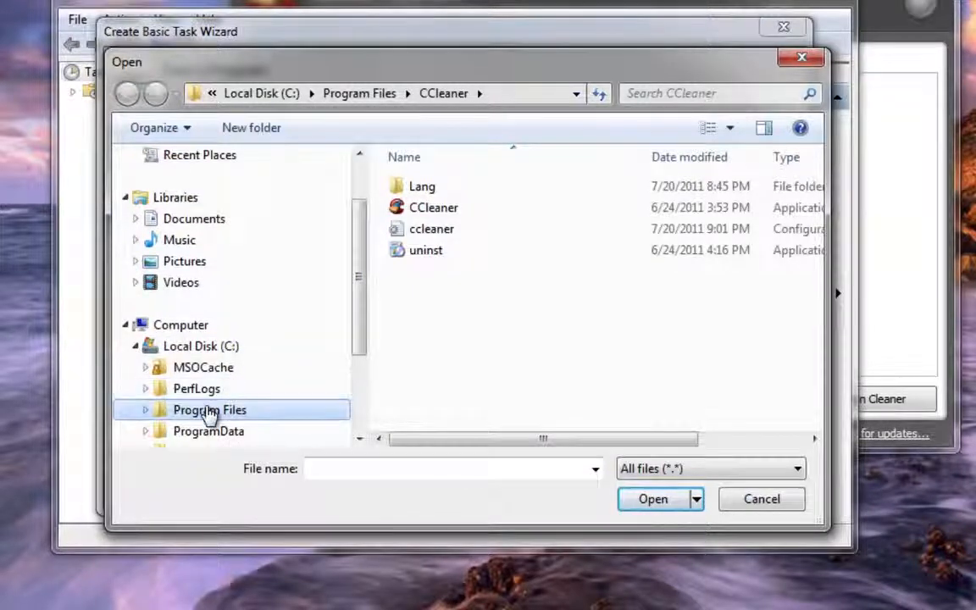
click(146, 412)
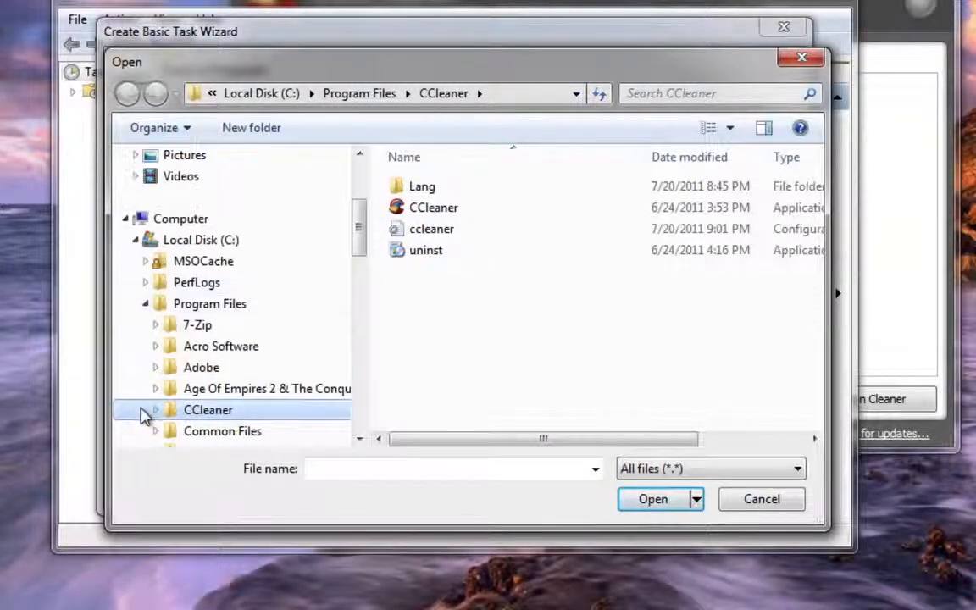
click(190, 414)
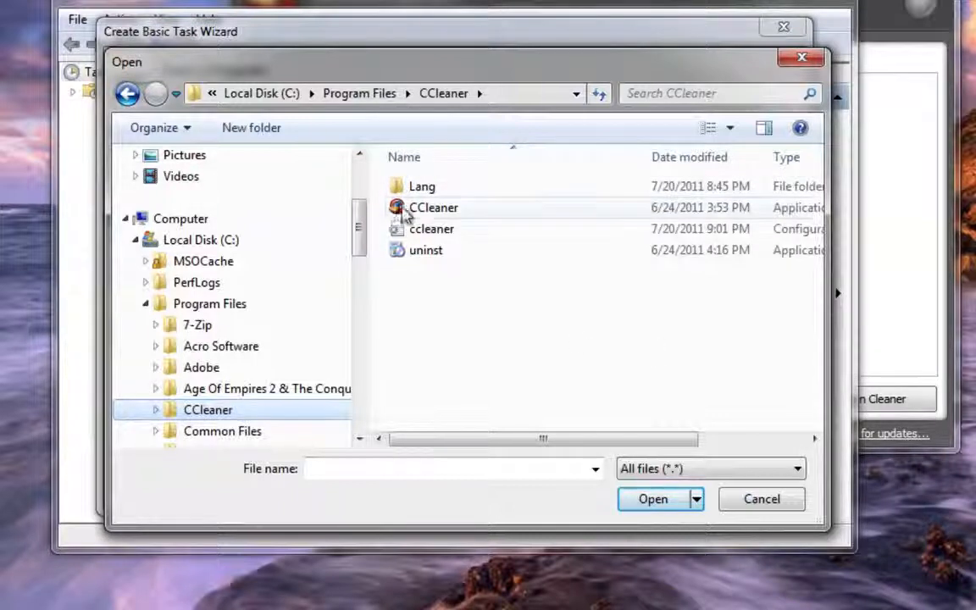
click(427, 212)
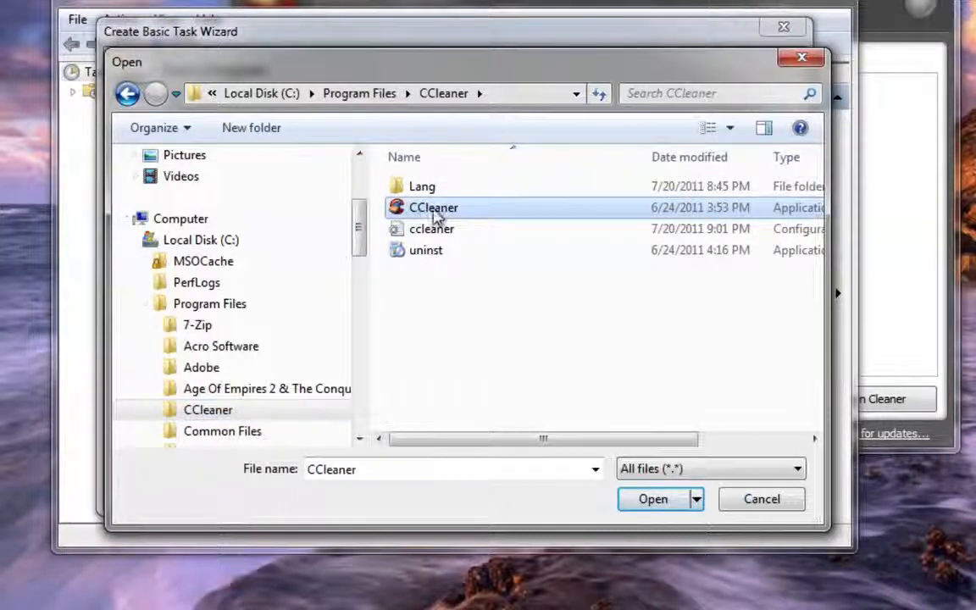
click(654, 498)
drag(534, 180, 288, 179)
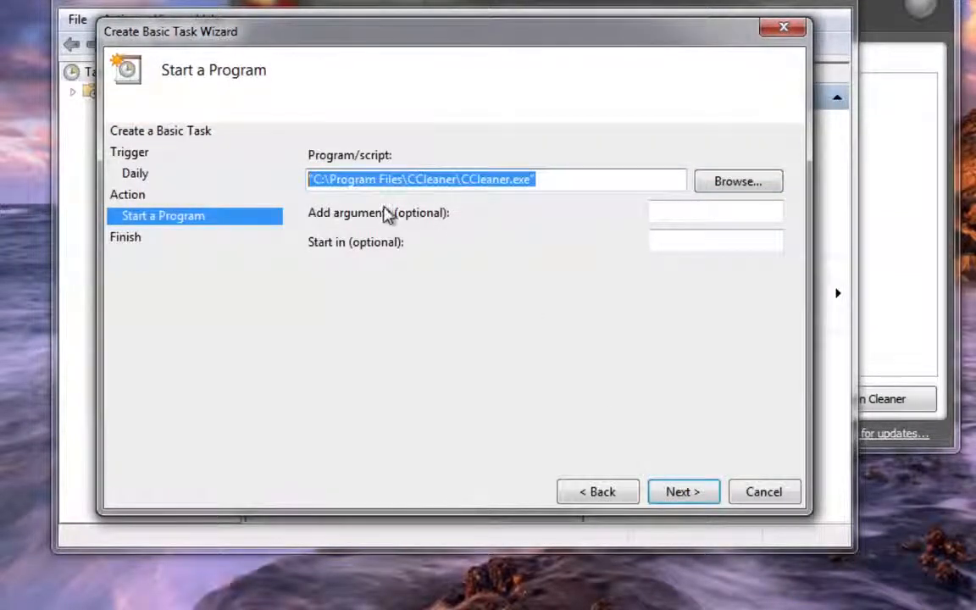
Add the argument /AUTO to the program and finish creating the task with its Properties dialog set to open
click(667, 213)
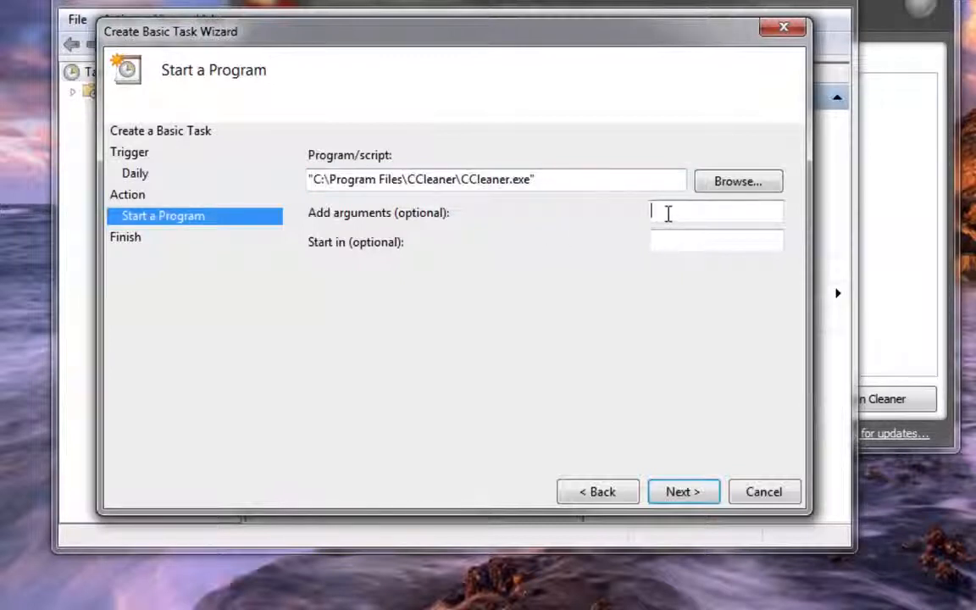
text(/AUTO)
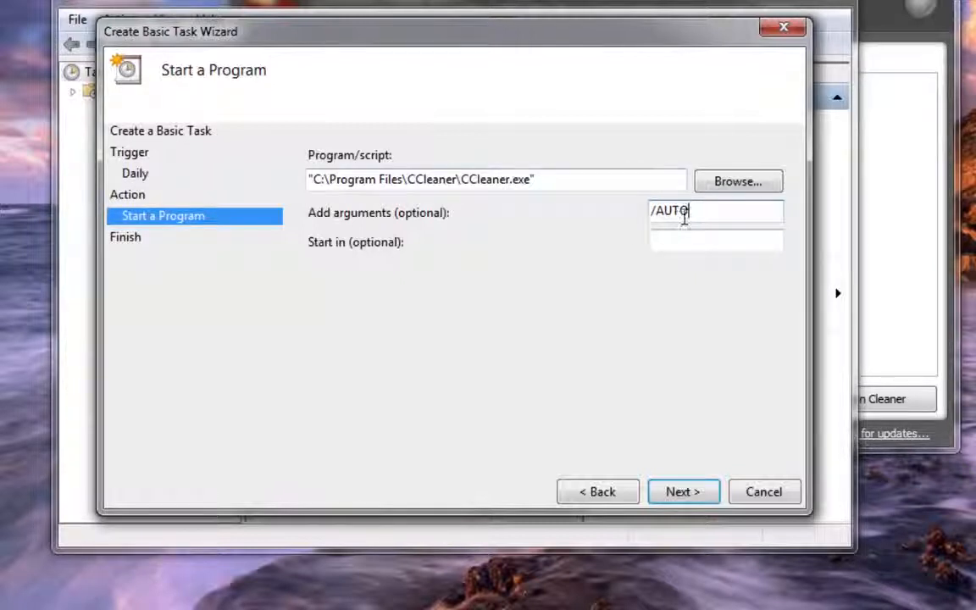
click(688, 494)
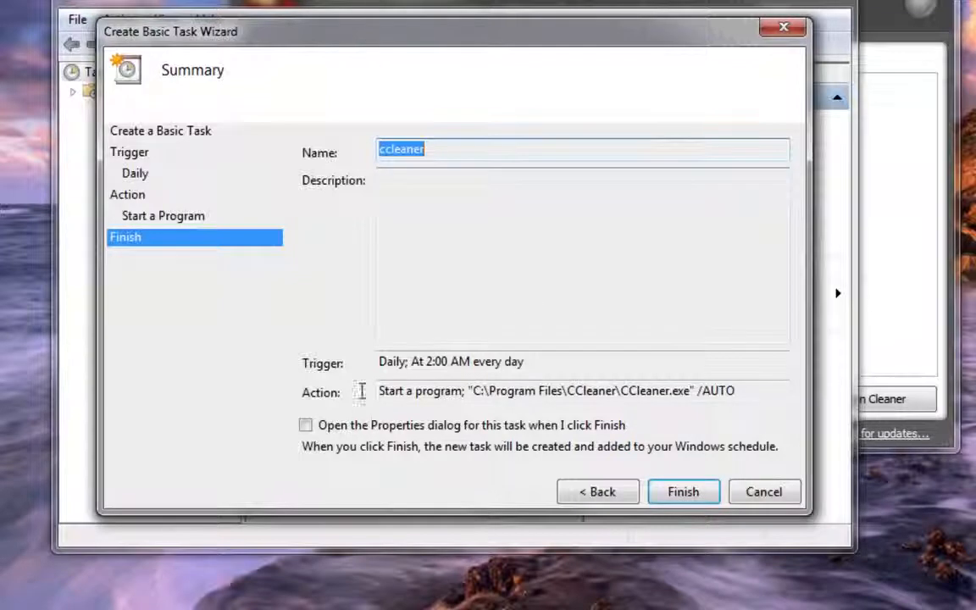
click(306, 425)
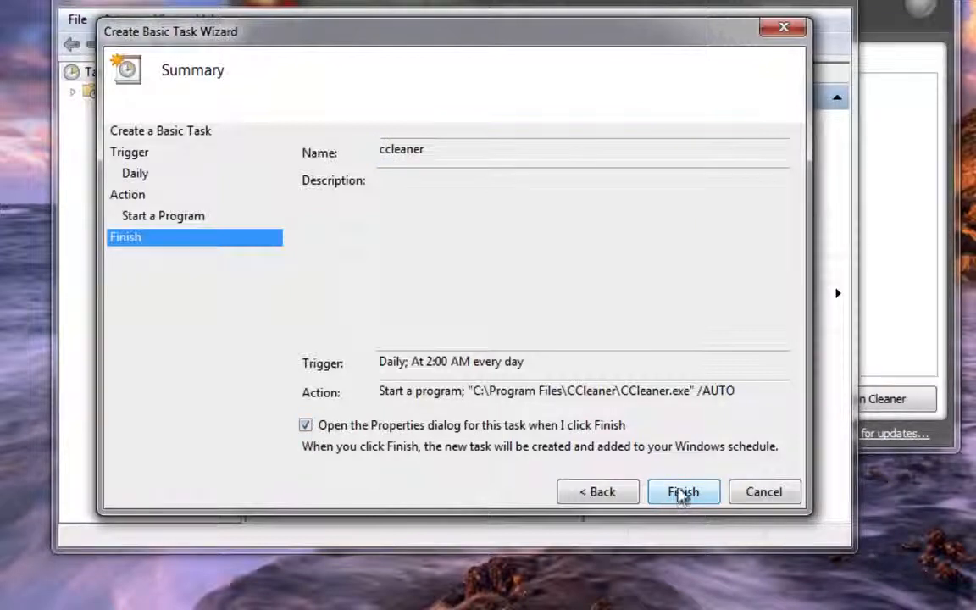
key(Return)
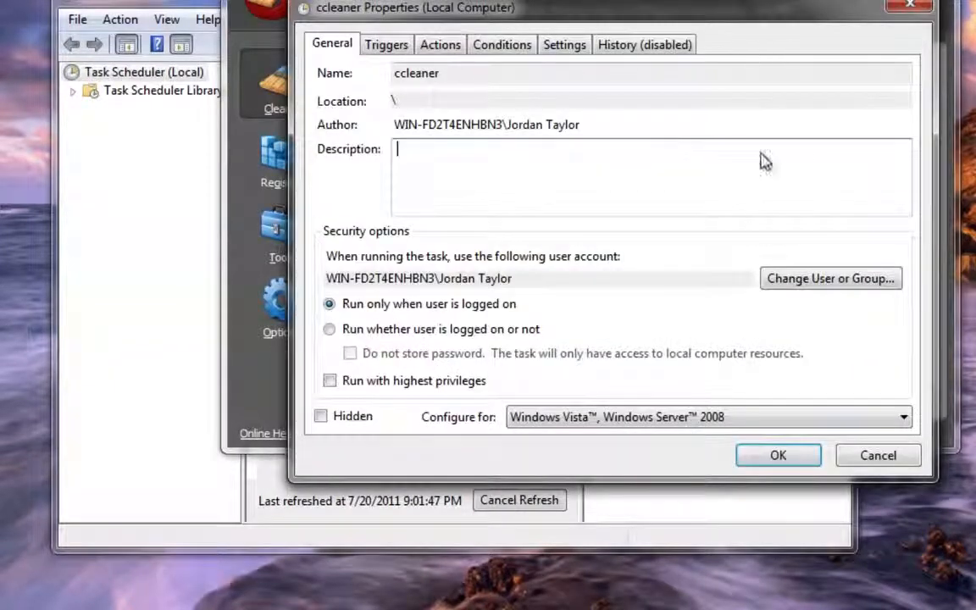
Set the ccleaner task to run with highest privileges and to wake the computer to run this task
drag(762, 18, 668, 48)
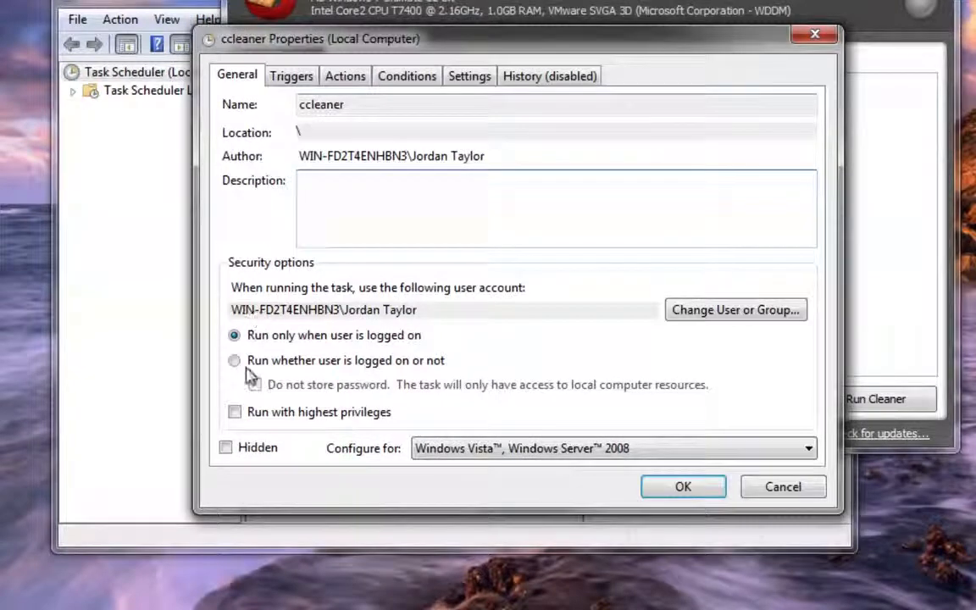
click(234, 413)
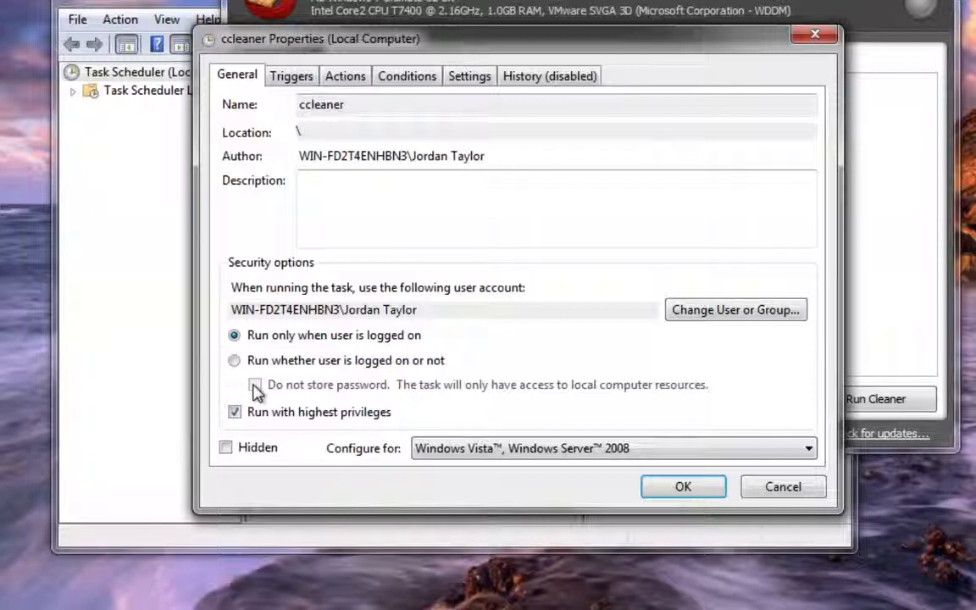
click(399, 83)
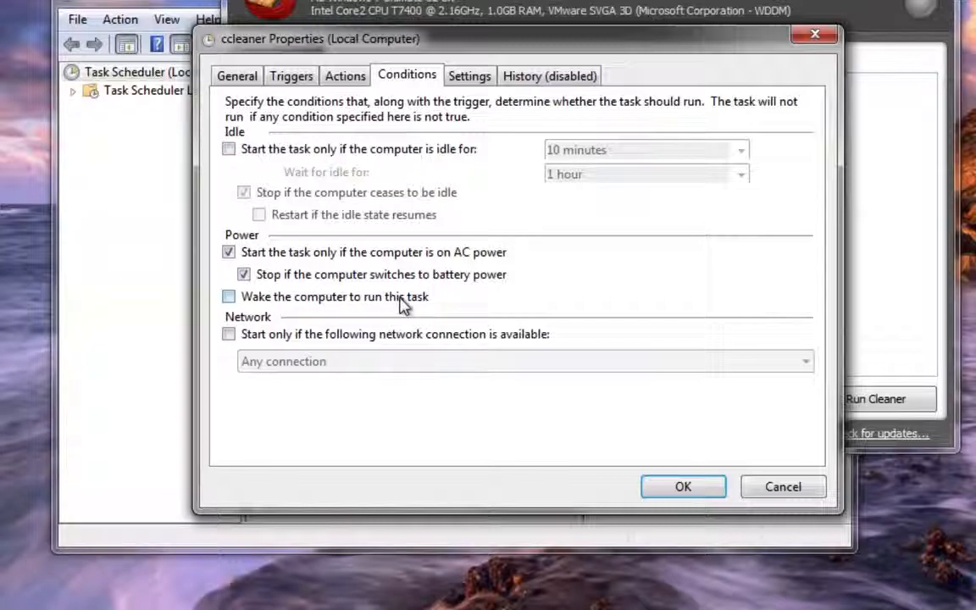
click(229, 298)
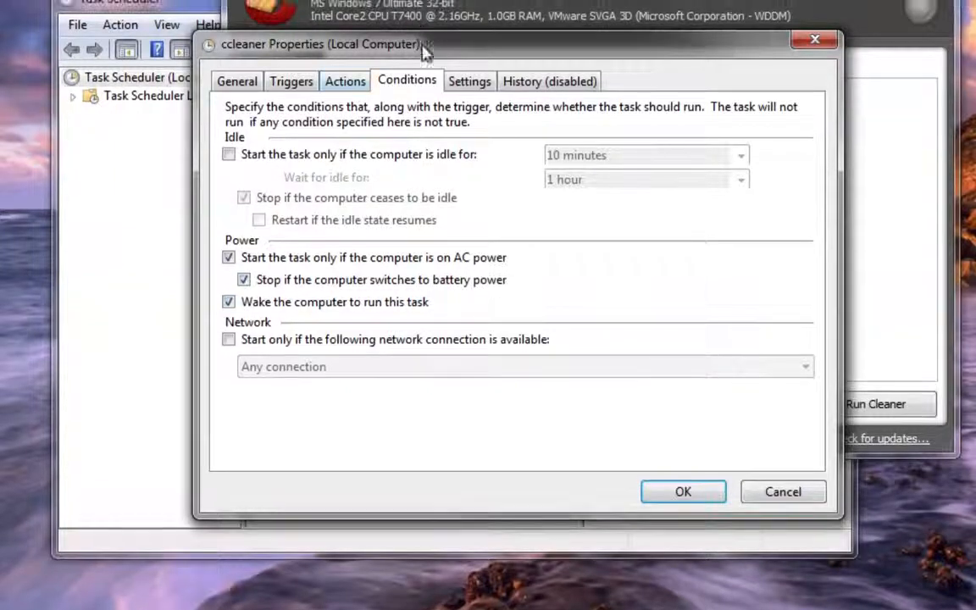
Recheck the general settings of the ccleaner task, save its properties and close Task Scheduler
click(238, 79)
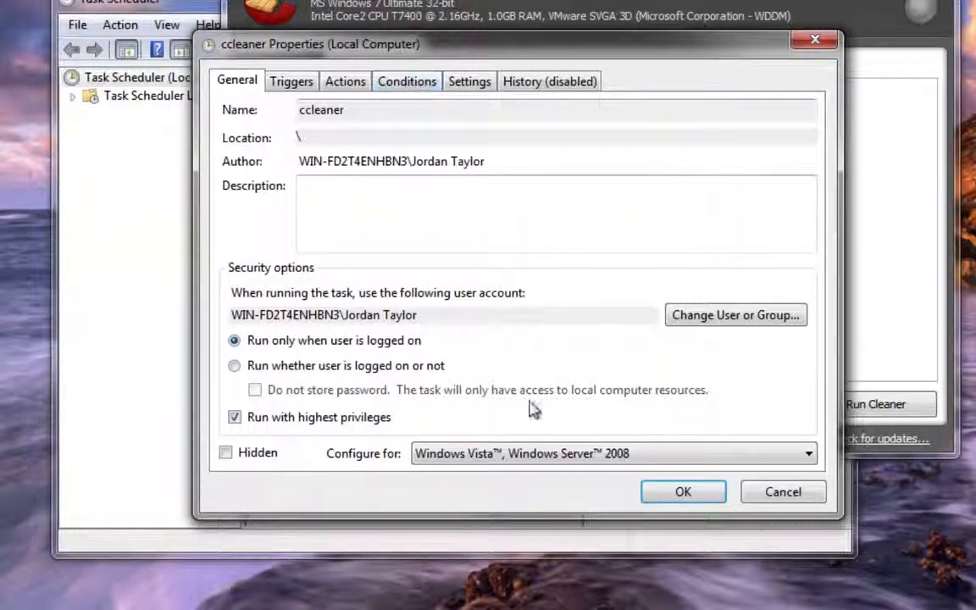
click(664, 491)
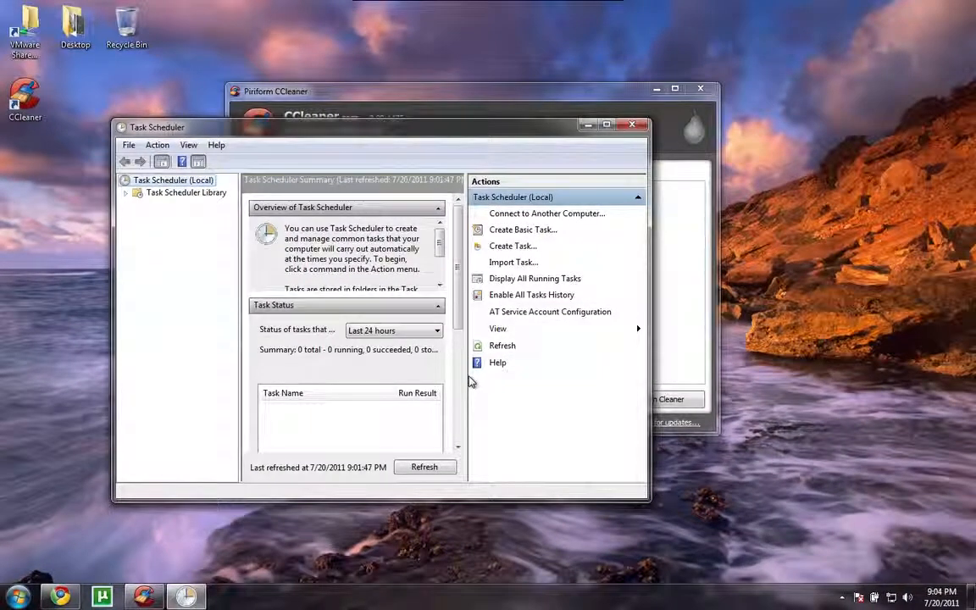
click(633, 127)
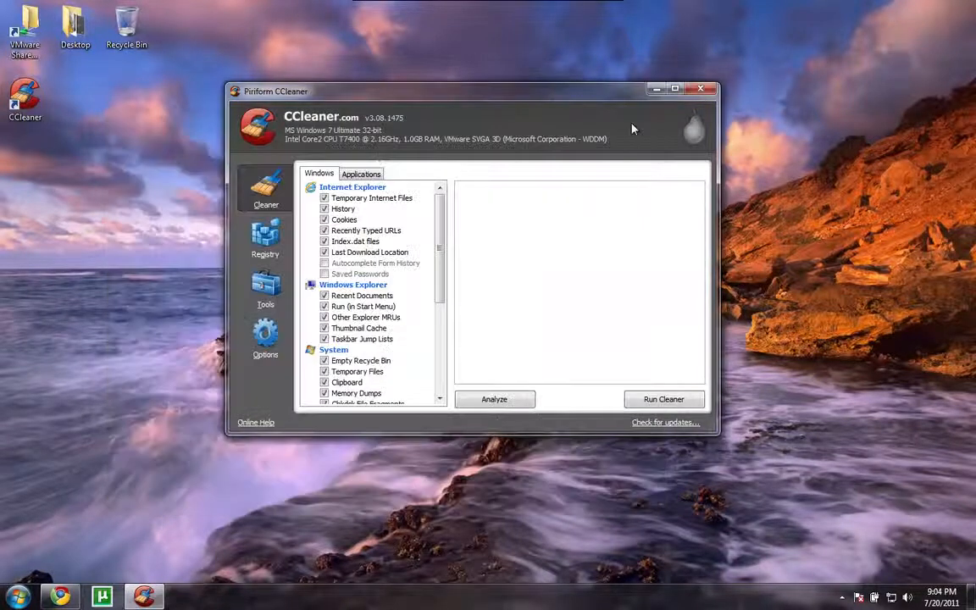